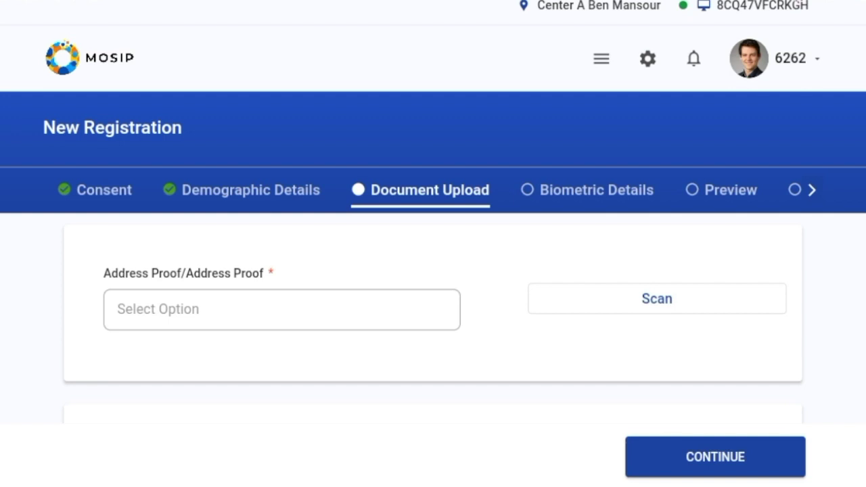
- Choose RNC as the Address Proof and attach a camera-captured photo of the document
click(281, 309)
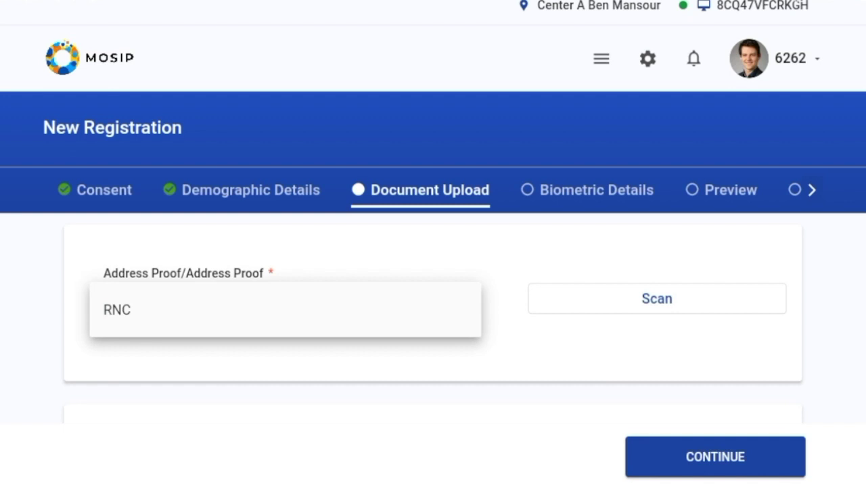
click(281, 309)
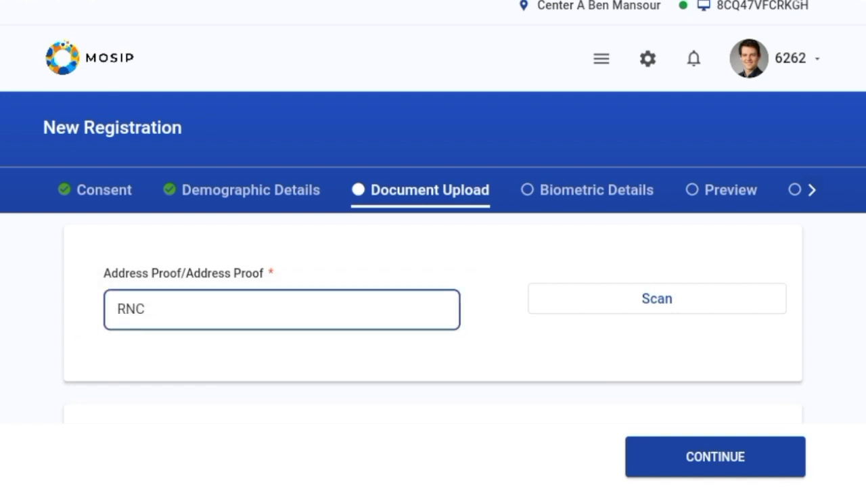
click(656, 298)
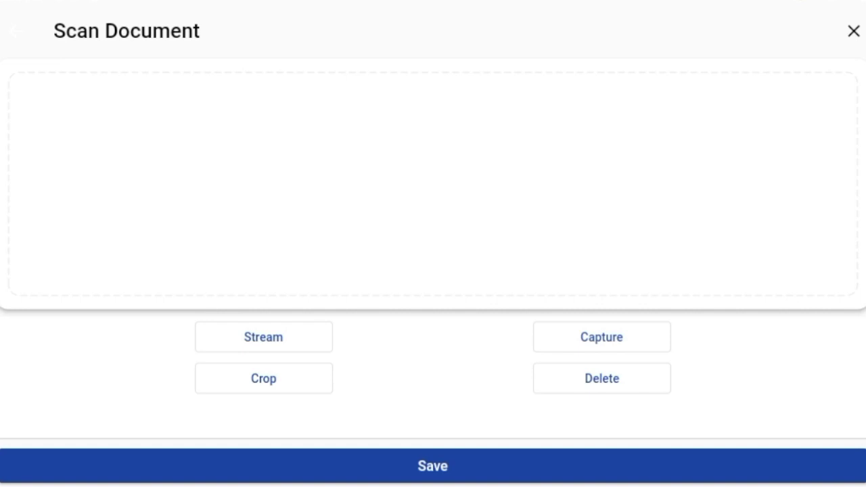
click(263, 337)
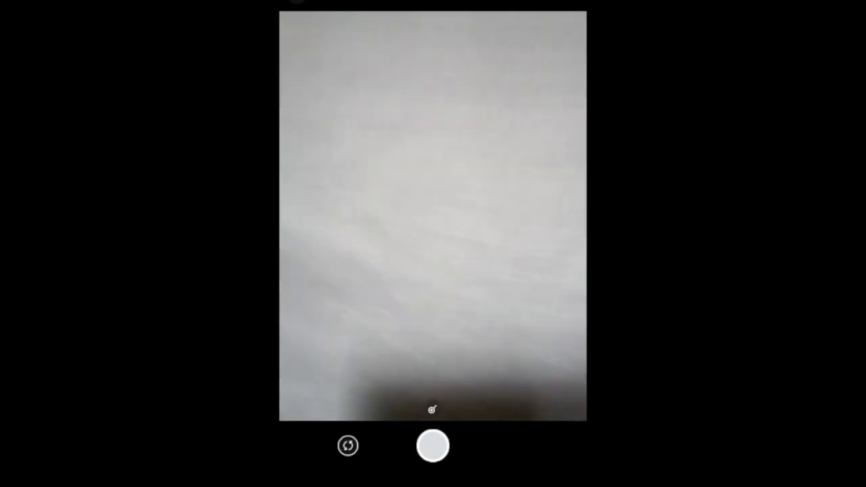
click(433, 445)
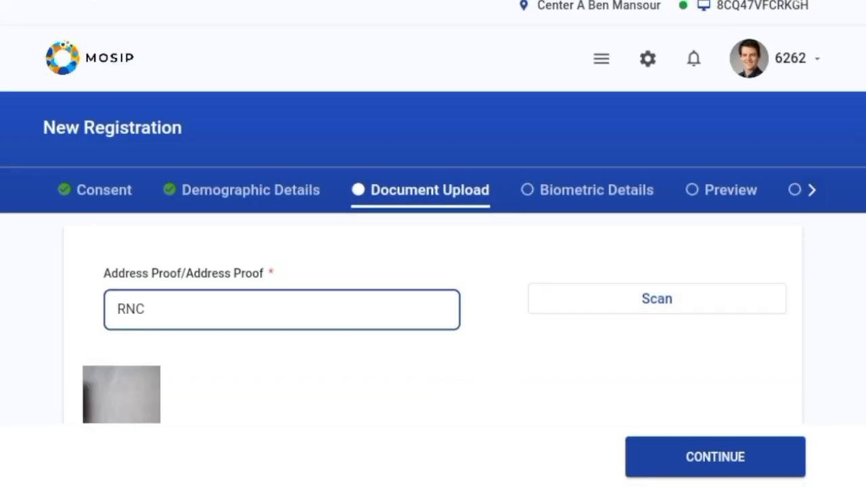
scroll(433, 257, down, 5)
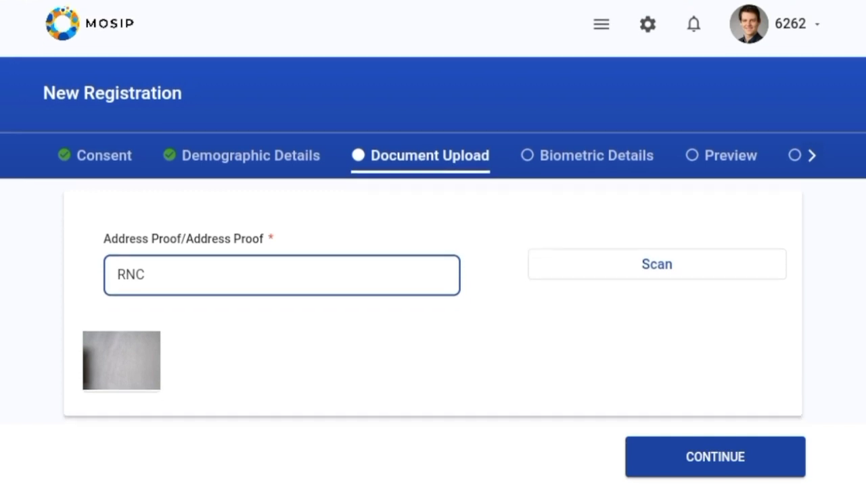
scroll(432, 257, down, 1)
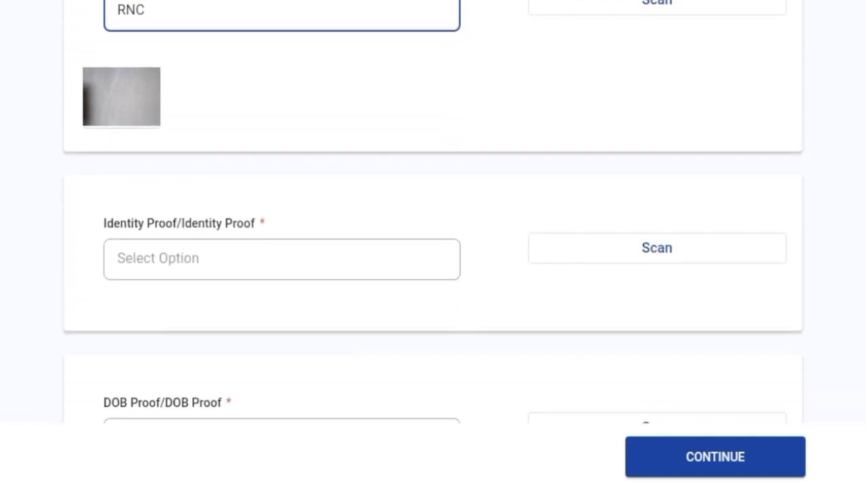
scroll(432, 257, down, 2)
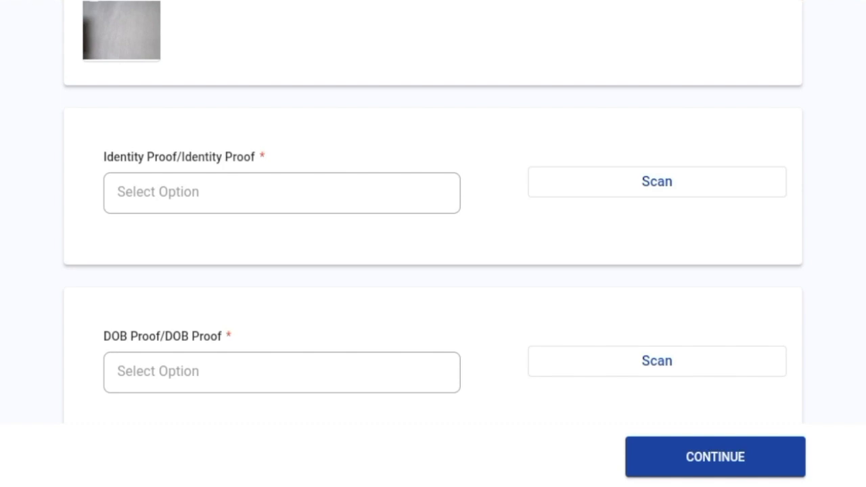
- Set Identity Proof to CIN and save a camera-captured scan of it
click(282, 193)
click(175, 193)
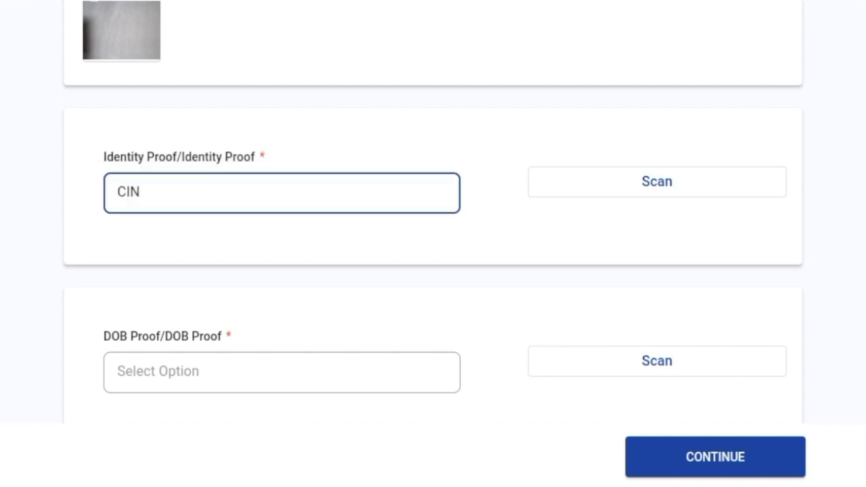
click(656, 181)
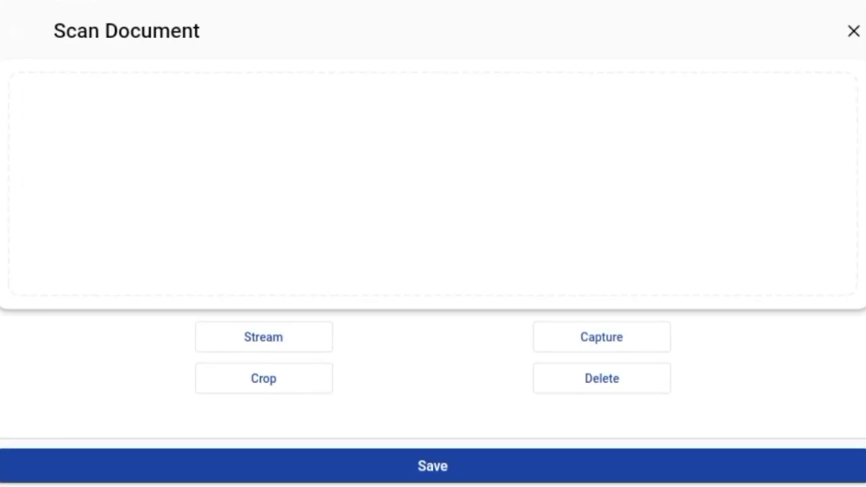
click(263, 336)
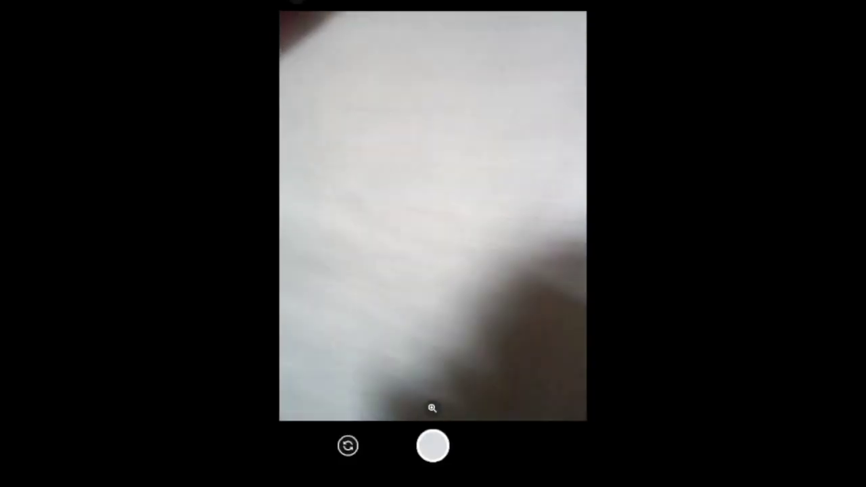
click(433, 445)
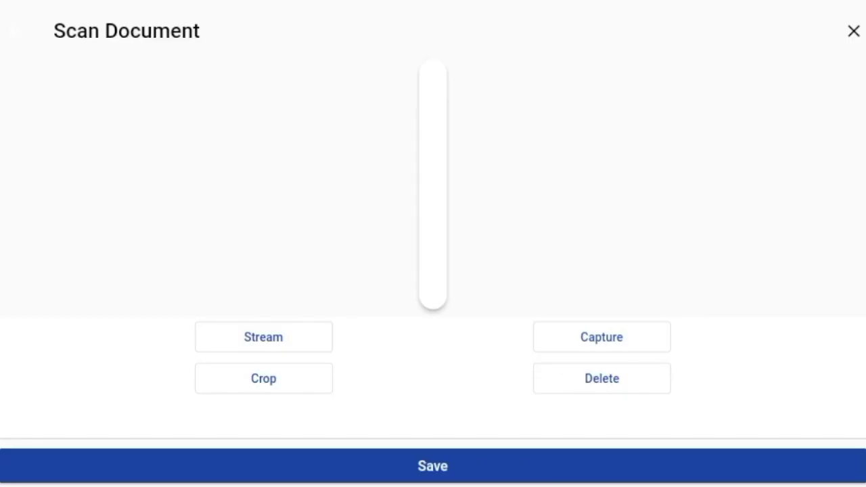
click(433, 466)
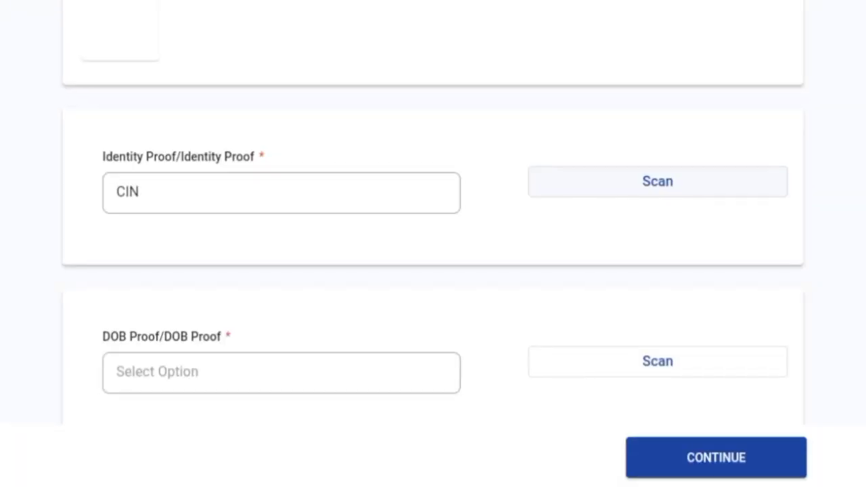
- Set DOB Proof to COB and capture a photo of the document
scroll(433, 244, down, 3)
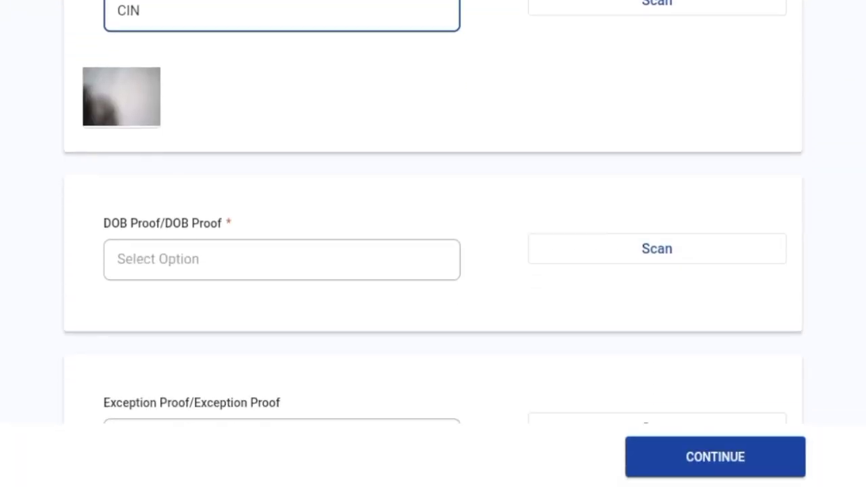
click(281, 259)
click(284, 260)
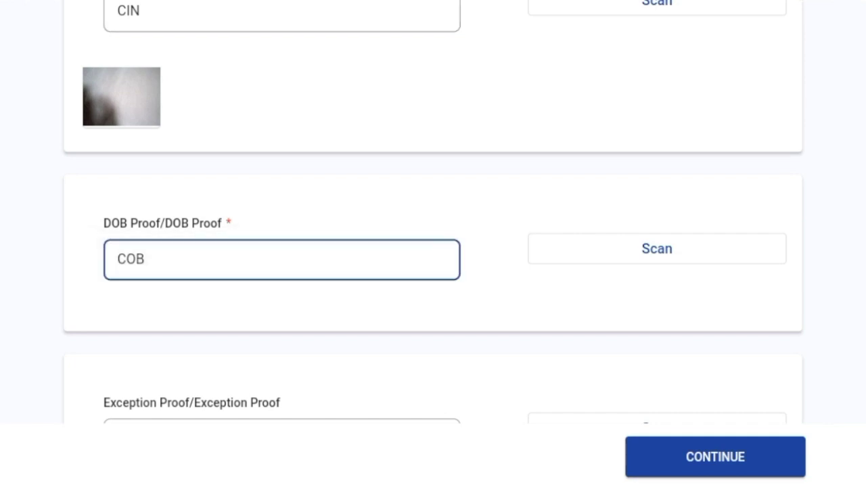
click(656, 248)
click(263, 336)
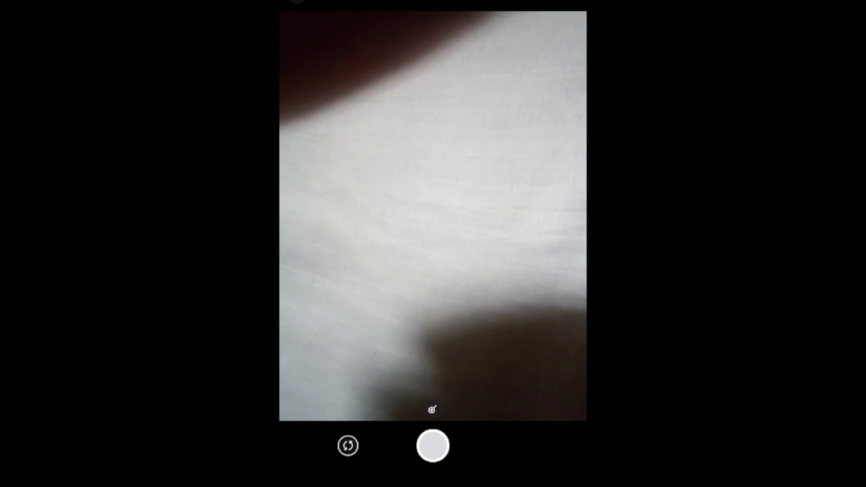
click(432, 446)
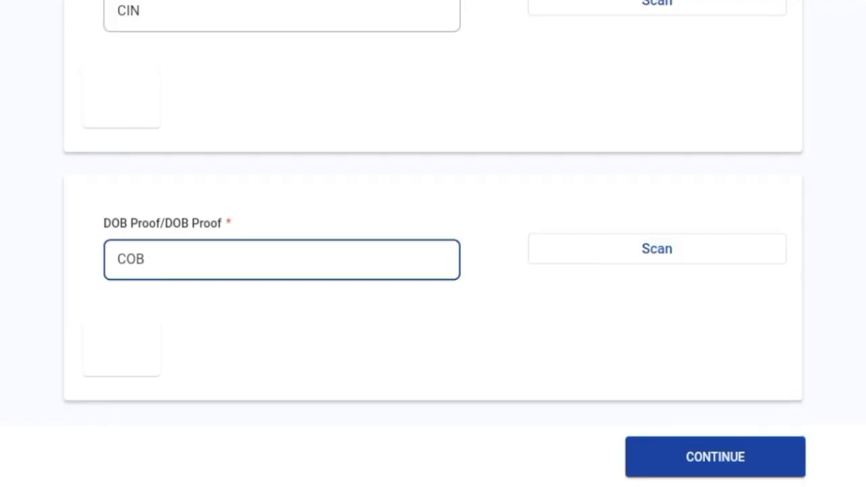
- Scroll through the uploaded RNC, CIN and COB document scans to review them
scroll(433, 212, down, 2)
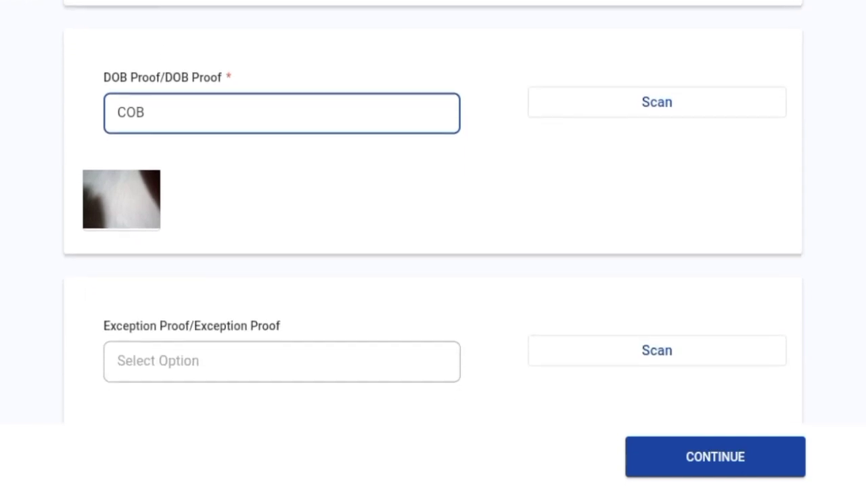
scroll(433, 212, up, 3)
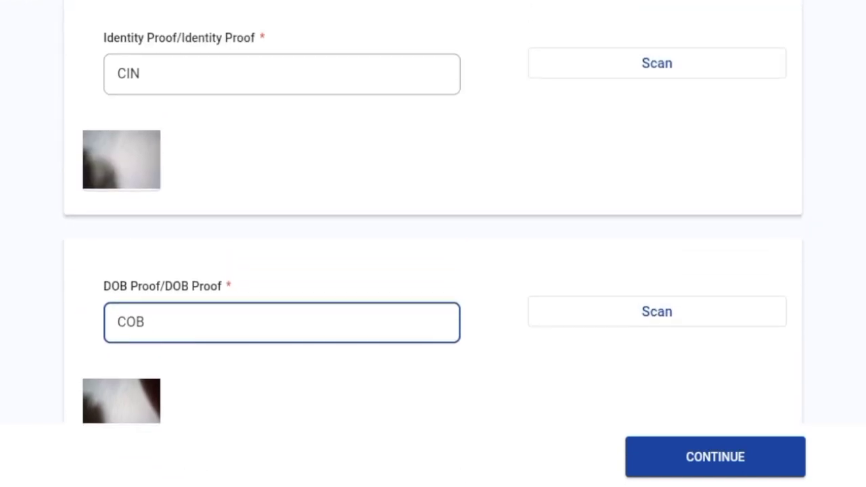
scroll(433, 212, up, 2)
scroll(432, 213, up, 3)
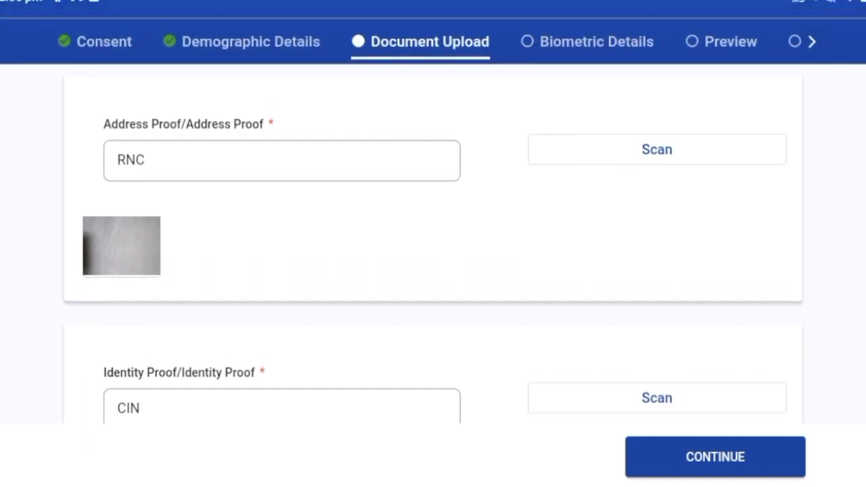
scroll(433, 213, down, 2)
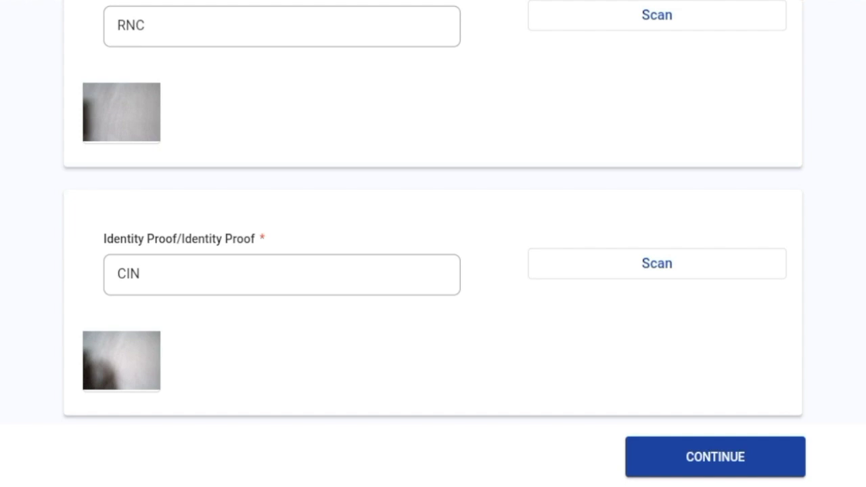
scroll(433, 212, down, 3)
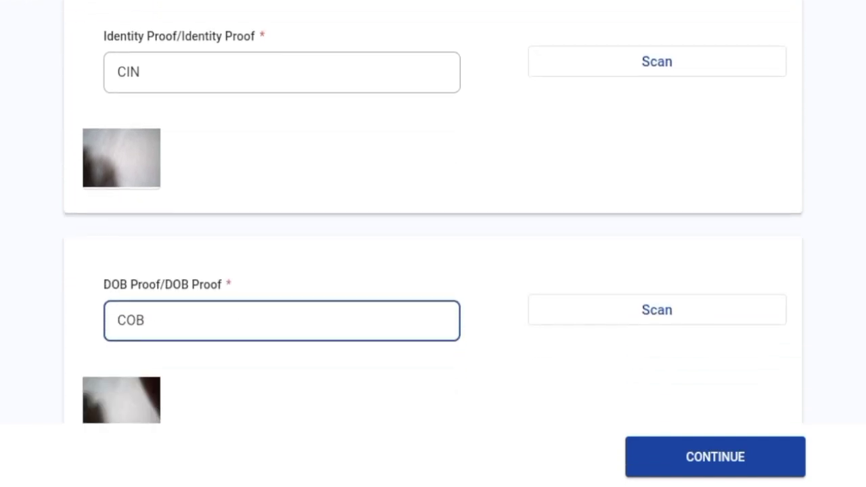
scroll(433, 213, down, 1)
scroll(432, 213, down, 1)
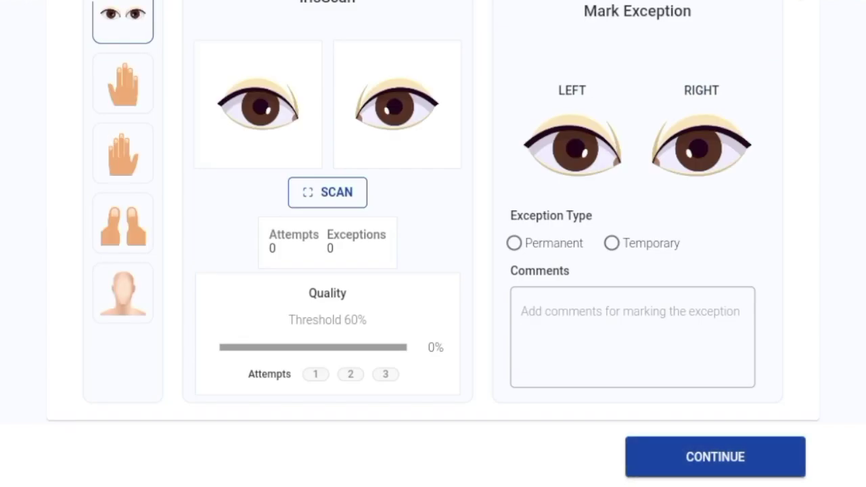
scroll(125, 393, up, 4)
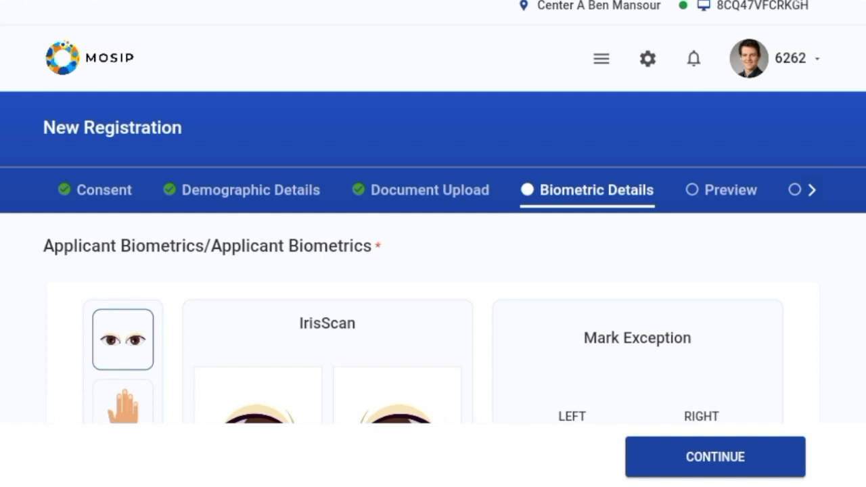
scroll(124, 394, down, 3)
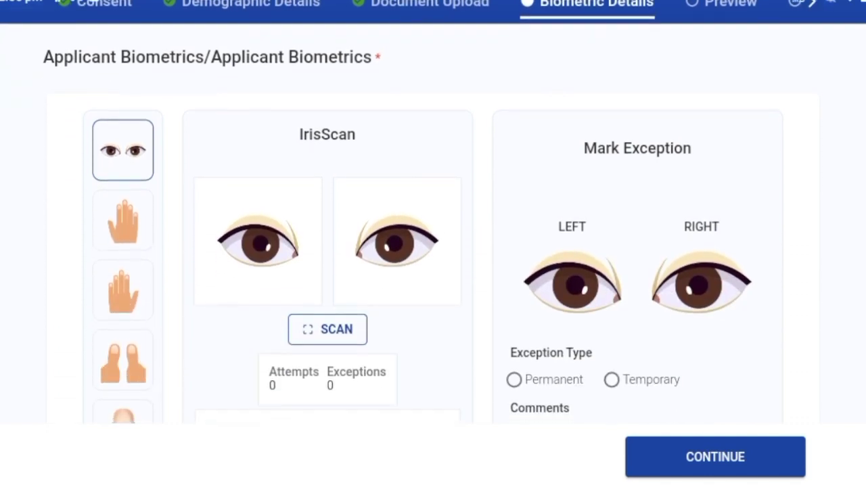
scroll(432, 223, down, 2)
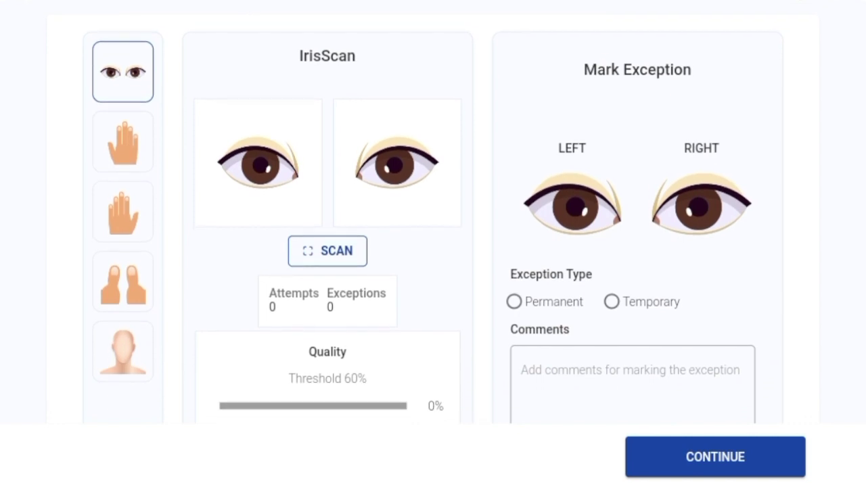
- Scan both irises and save the capture, reaching 30% quality after one attempt
scroll(433, 223, down, 1)
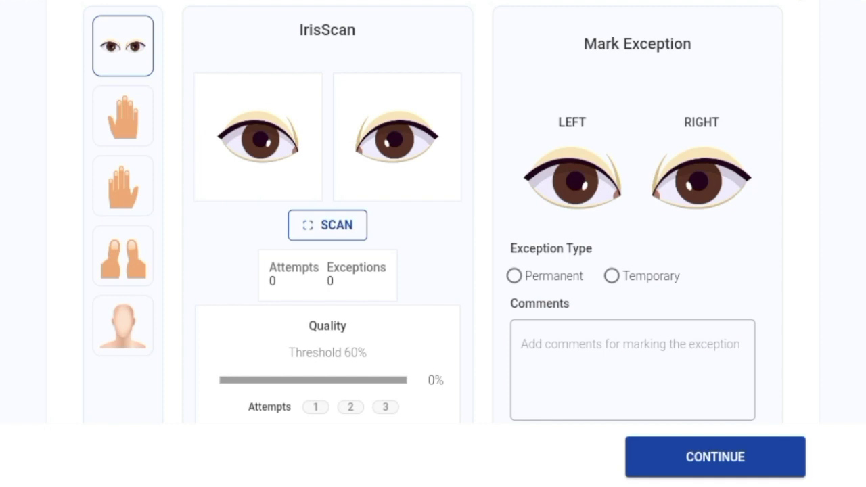
click(327, 225)
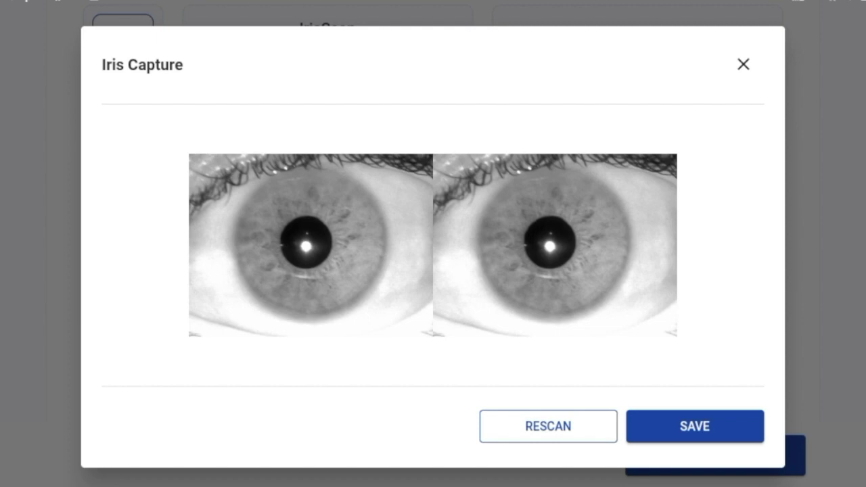
click(695, 426)
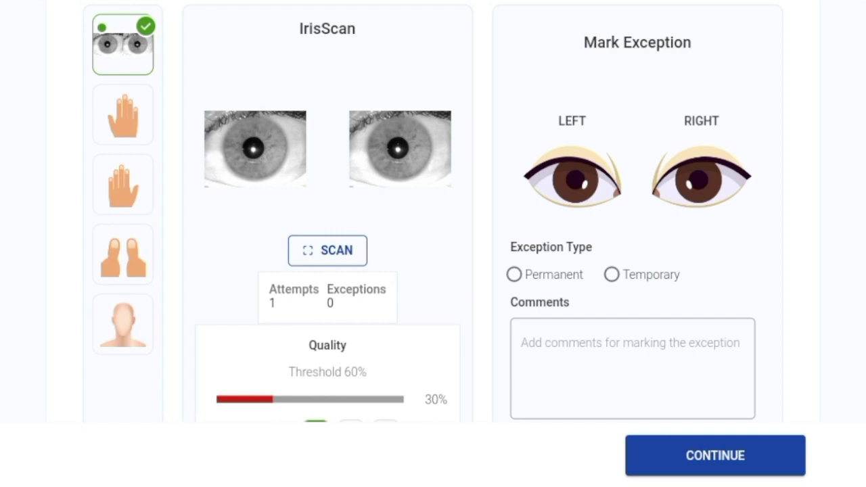
- Scan and save the four right-hand fingerprints, then go to the left-hand scan
click(123, 115)
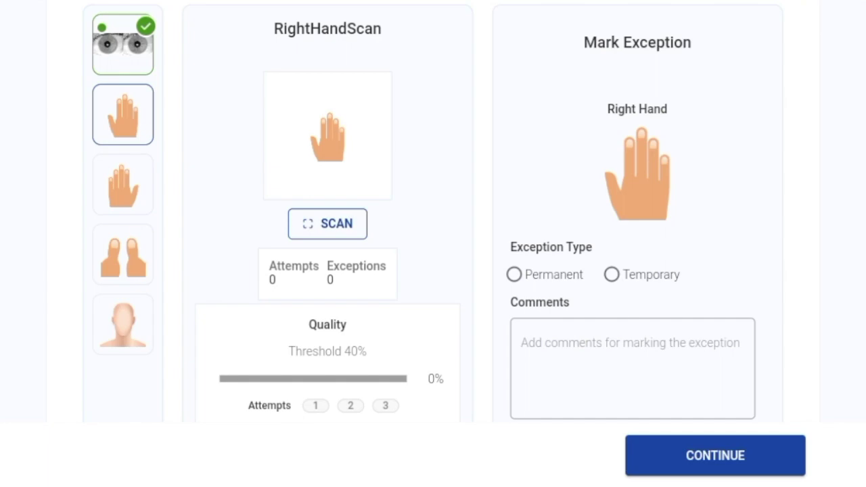
click(327, 223)
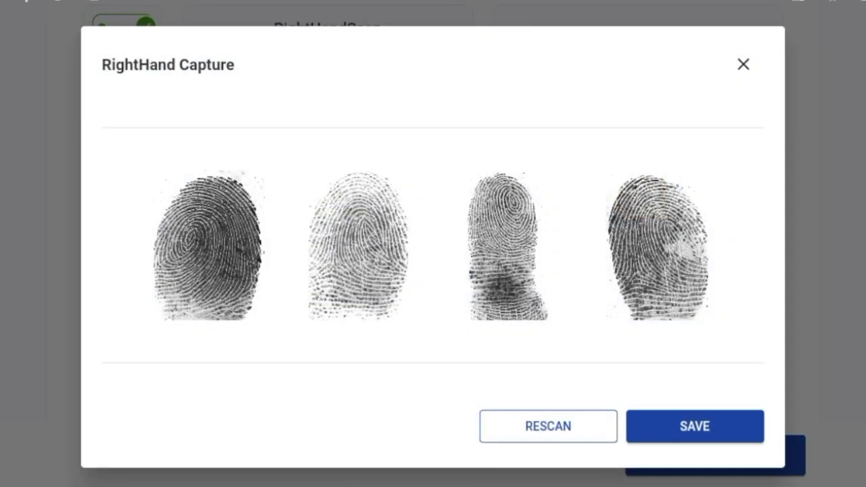
click(689, 423)
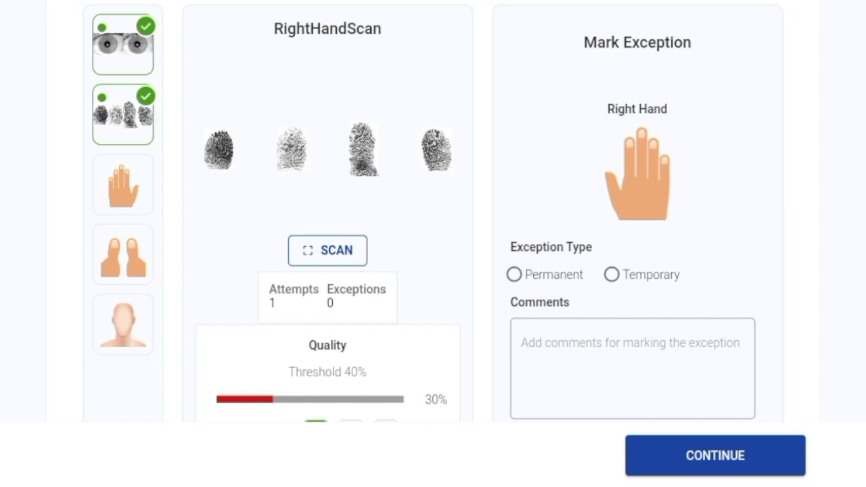
click(122, 184)
- Scan the left-hand fingerprints and save the thumb prints at 30% quality after one attempt
click(327, 223)
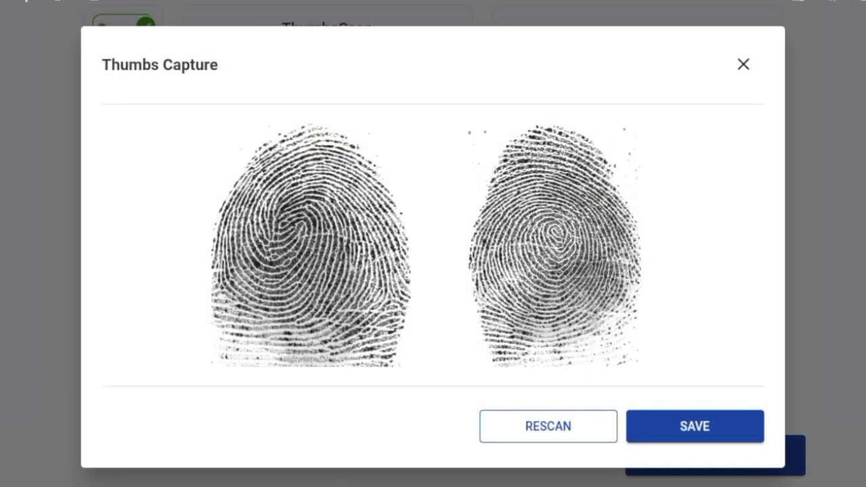
click(694, 426)
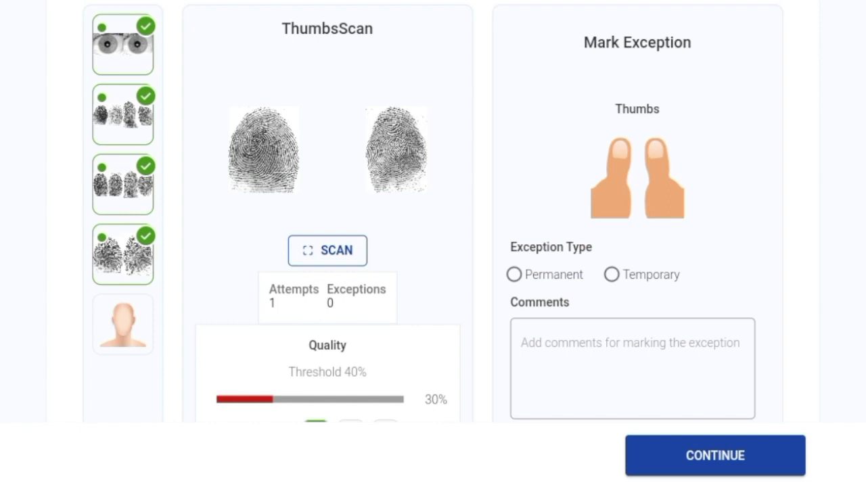
scroll(424, 211, down, 1)
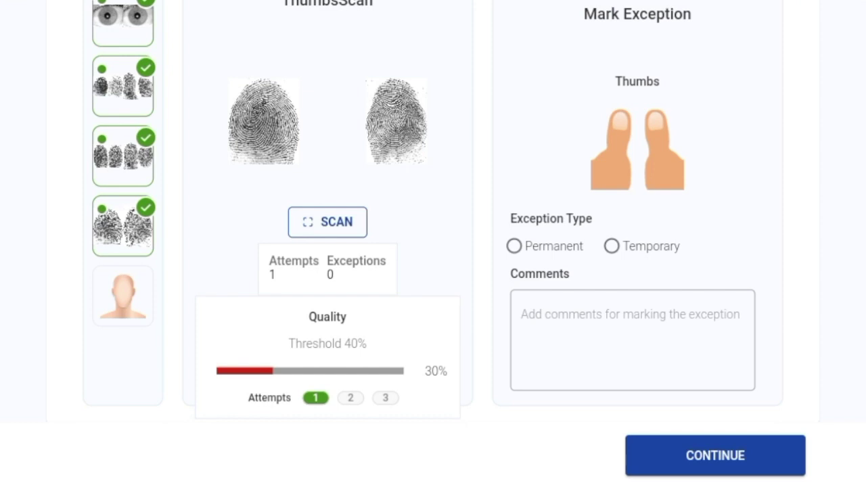
- Capture the applicant's face photo and save it after one attempt
click(122, 295)
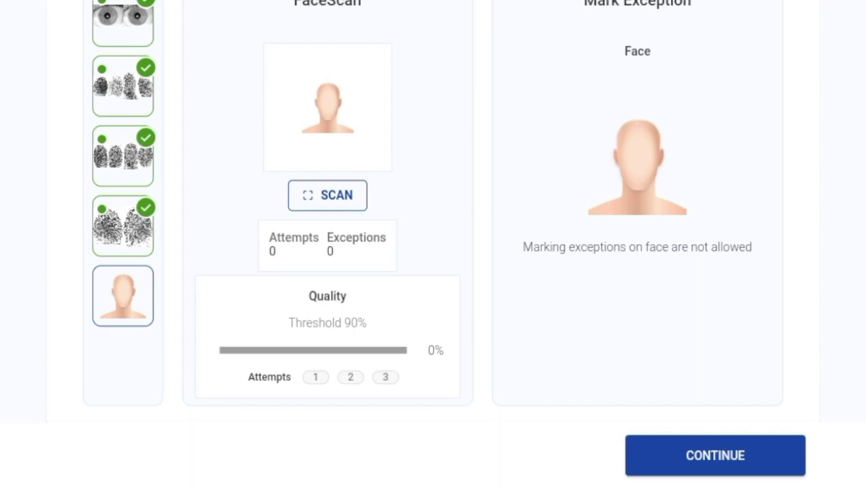
click(328, 194)
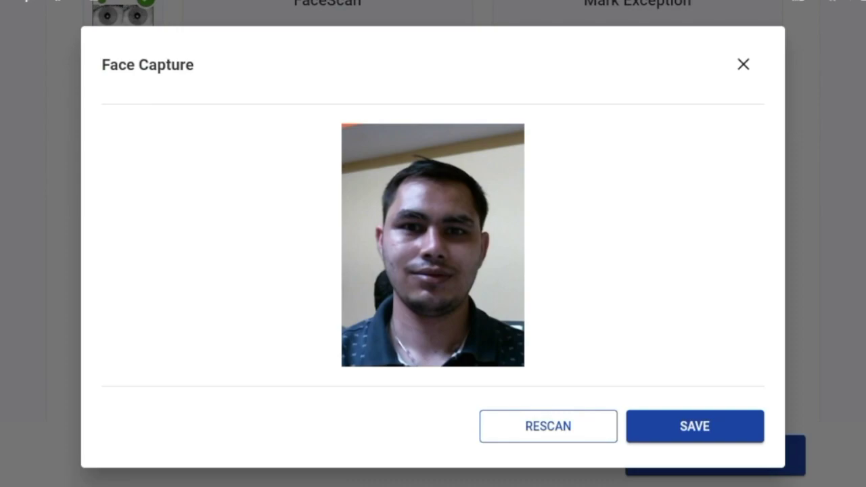
key(Return)
scroll(433, 212, up, 2)
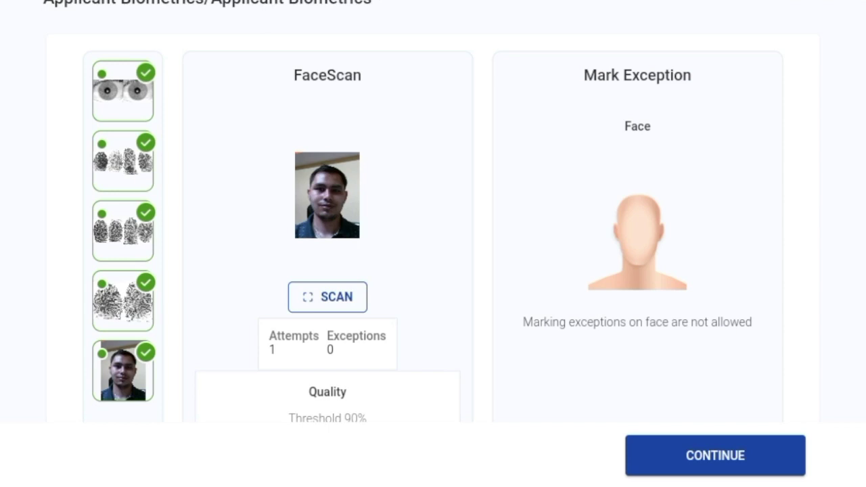
click(123, 160)
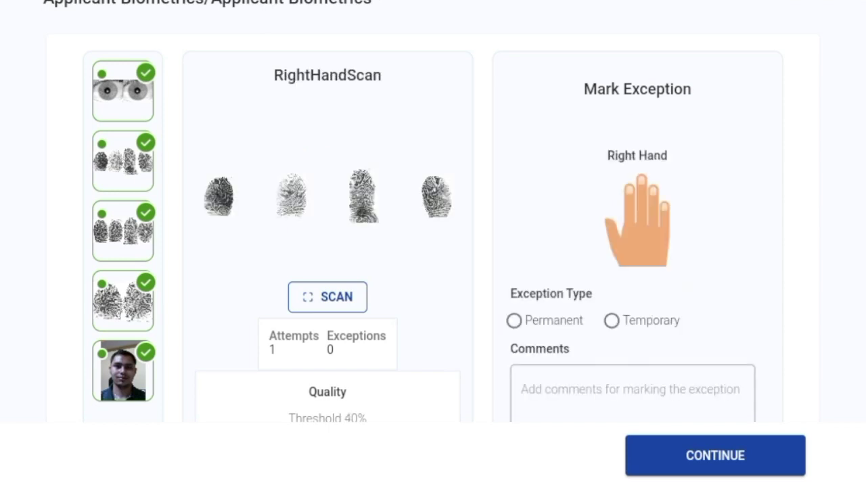
- Rescan and save the right-hand fingerprints, then mark the ring finger as a permanent exception
scroll(412, 211, down, 2)
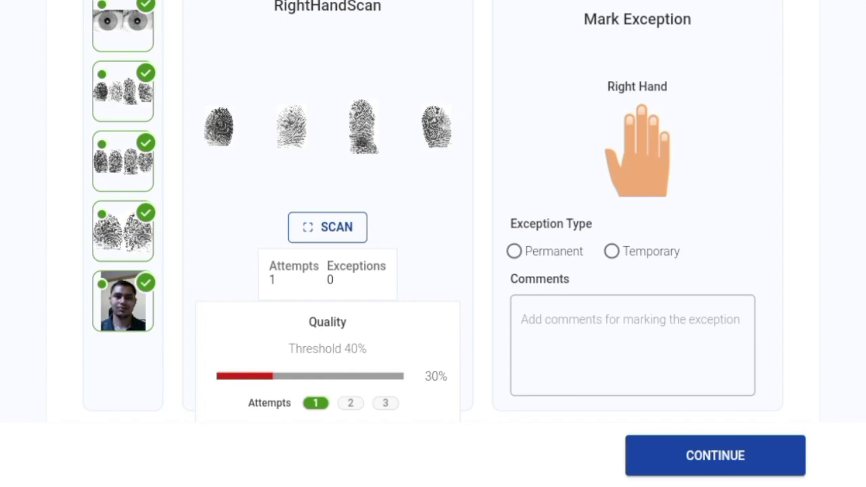
click(327, 227)
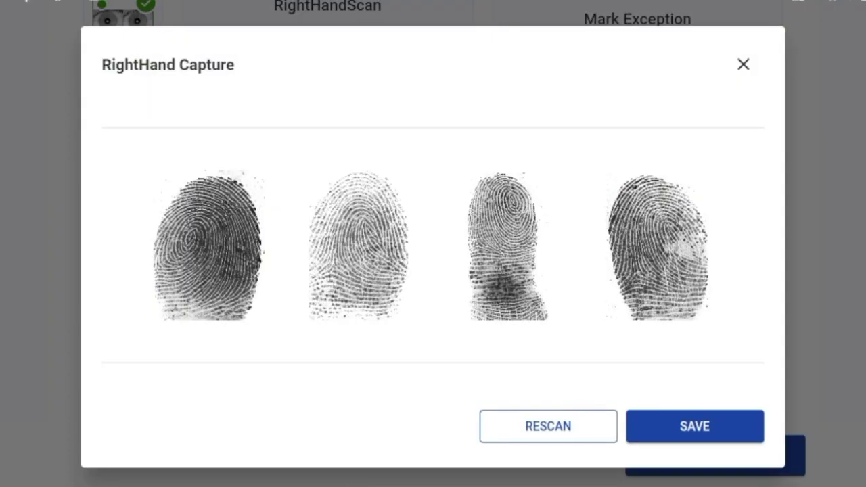
click(696, 426)
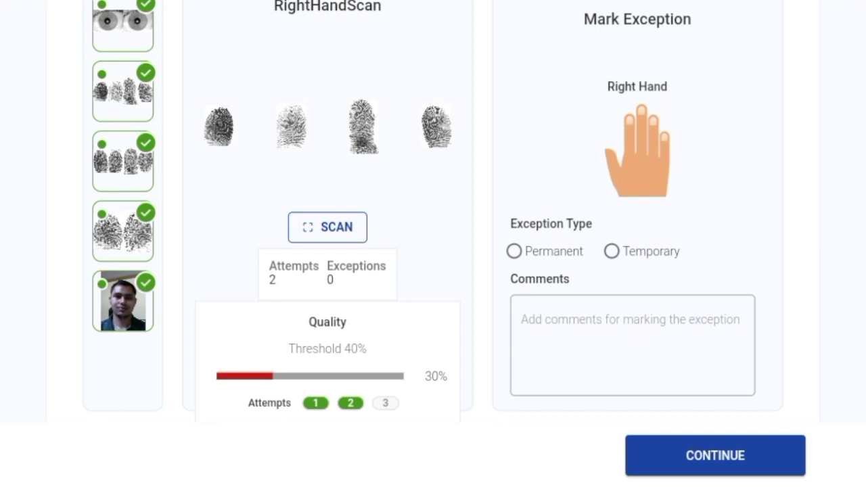
scroll(433, 211, up, 1)
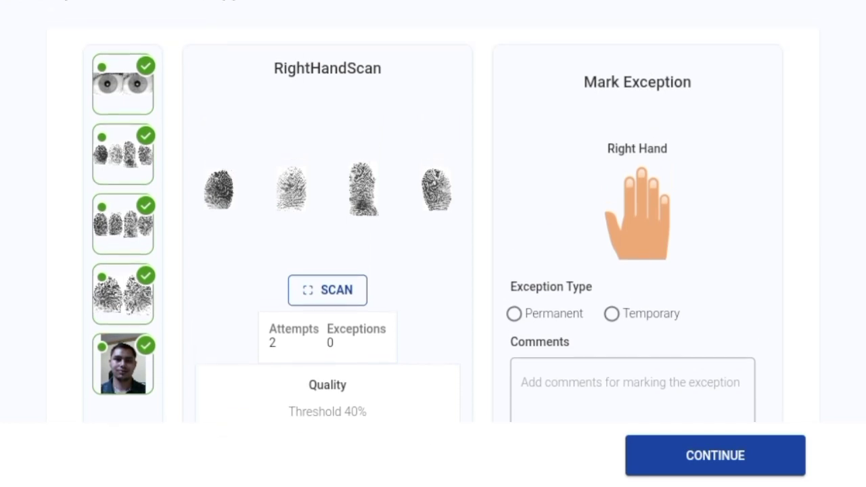
click(654, 188)
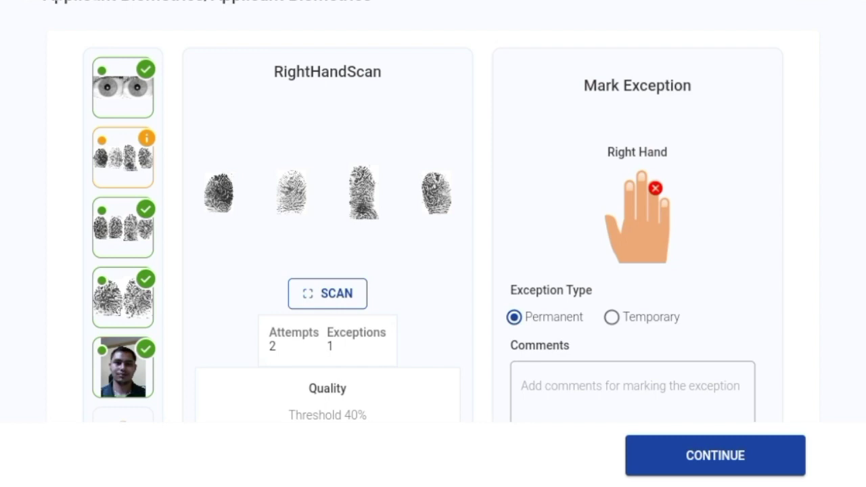
- Scroll the preview through demographic details, CIN/RNC/COB documents and 6 fingers, 2 irises, 1 face
scroll(423, 212, down, 2)
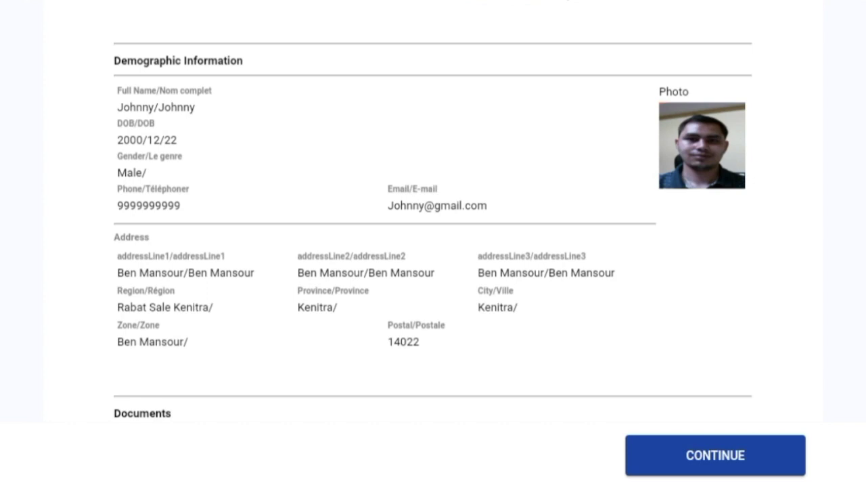
scroll(432, 217, down, 1)
scroll(432, 216, down, 3)
scroll(433, 216, up, 3)
scroll(433, 216, down, 3)
scroll(433, 217, up, 3)
scroll(433, 217, down, 2)
scroll(433, 217, up, 2)
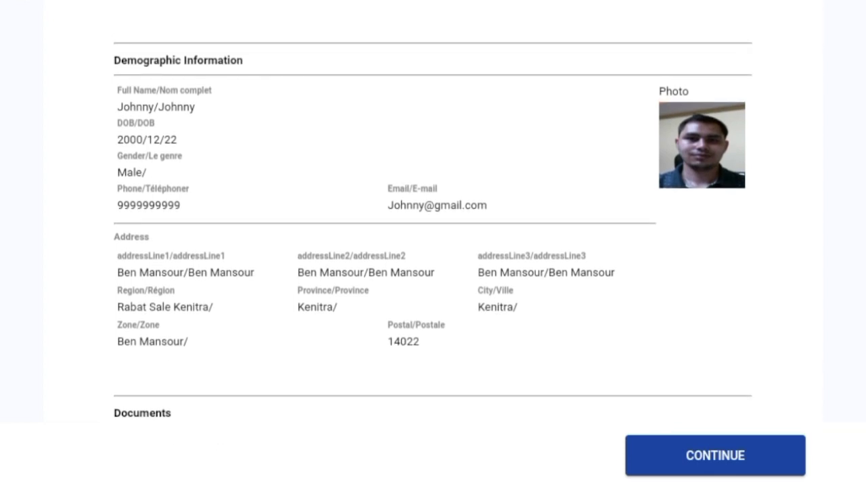
scroll(432, 216, down, 10)
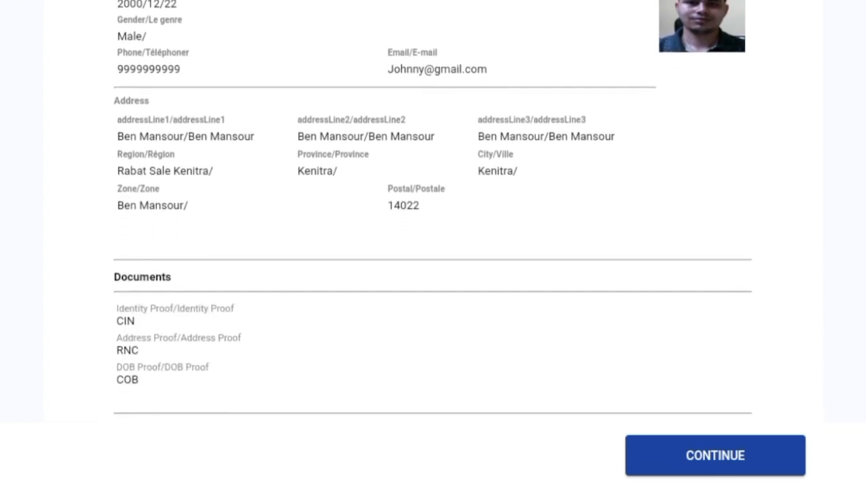
scroll(432, 217, down, 13)
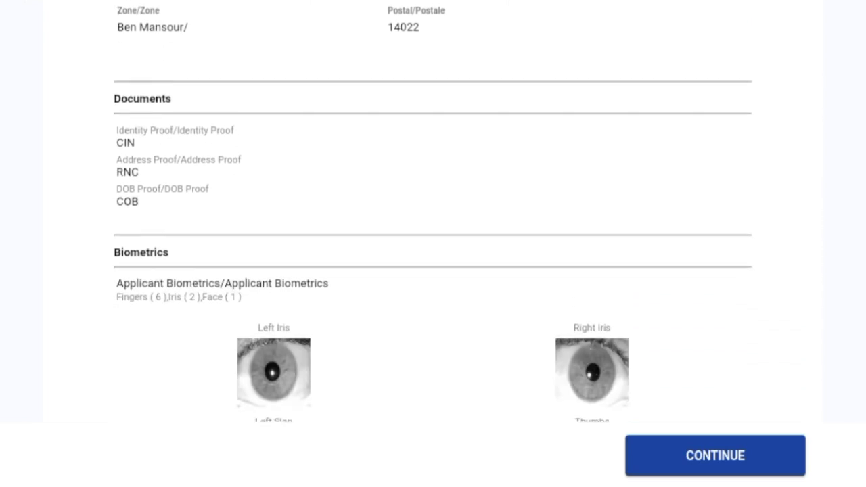
scroll(432, 216, down, 3)
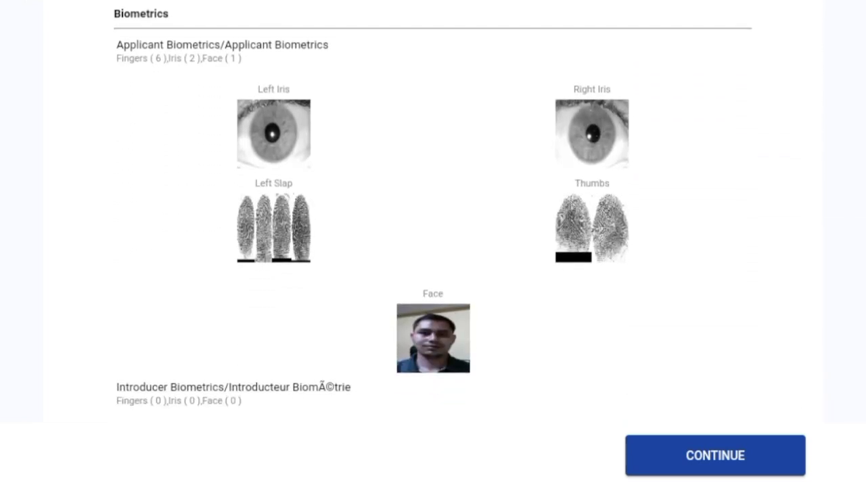
scroll(433, 216, up, 3)
scroll(432, 216, up, 20)
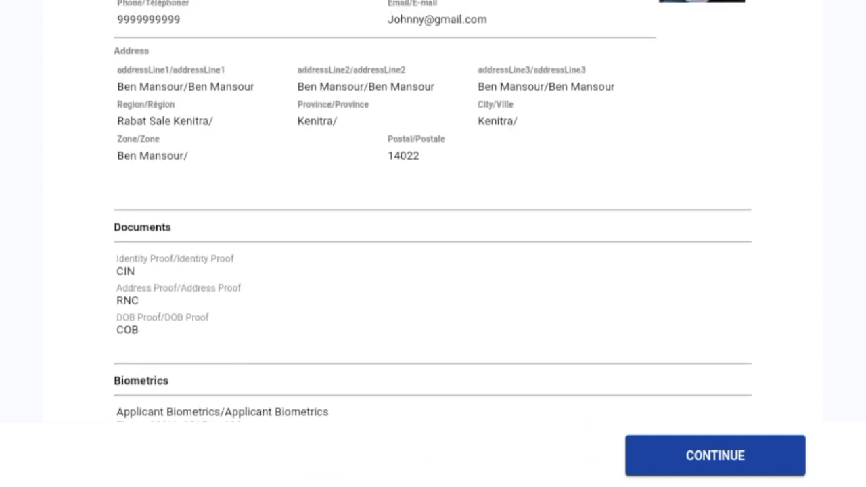